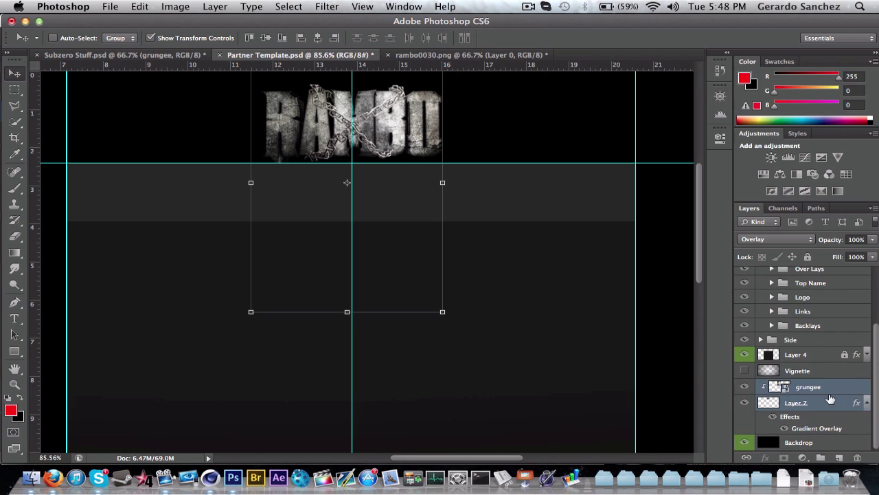
File the grungee and name layers in the Top Name group and move the Top and Side groups below Layer 4
click(773, 339)
click(762, 310)
double_click(821, 349)
click(803, 125)
shift+click(816, 334)
drag(816, 335, 815, 369)
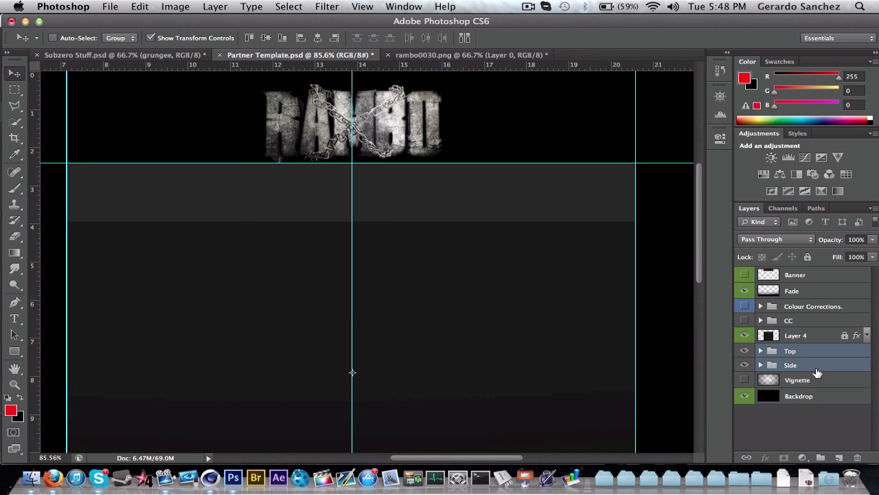
Show the CC group and preview one of its colour correction presets on the template
click(760, 320)
click(744, 320)
scroll(750, 371, down, 5)
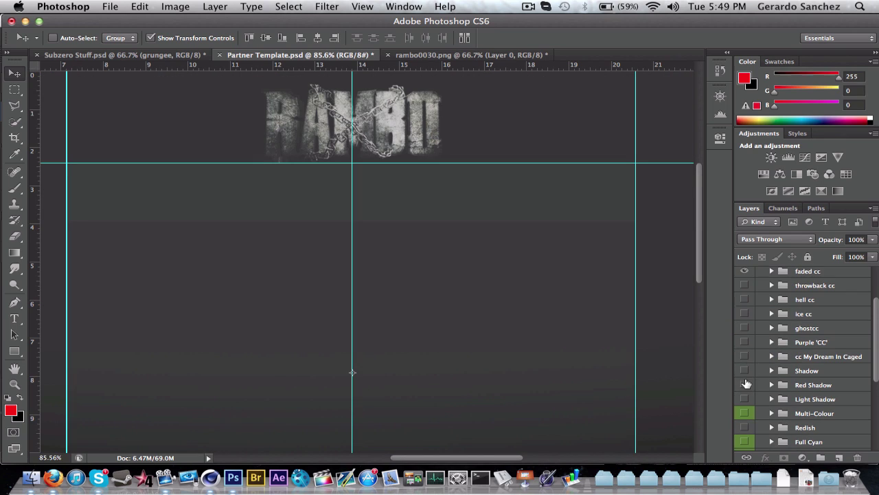
click(749, 430)
click(744, 430)
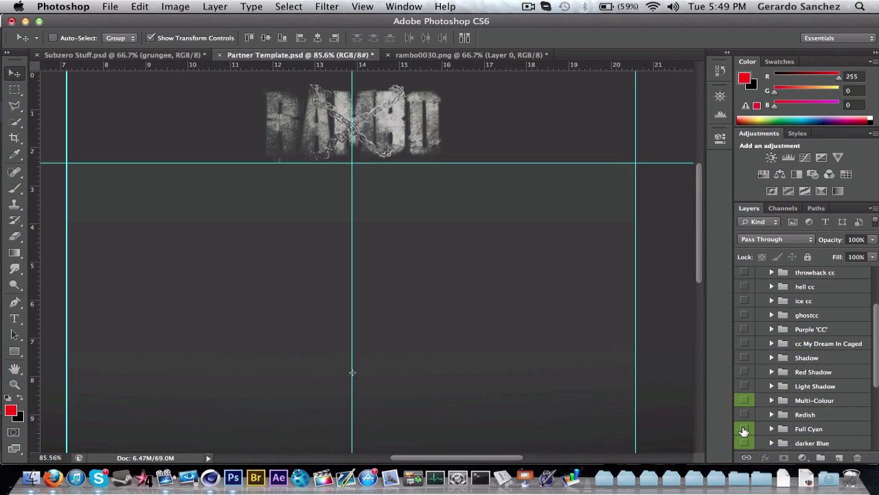
Copy the Layer 27 texture from Subzero Stuff.psd into the template's Top Name group below grungee, clipped to the RAMBO name
click(164, 56)
scroll(790, 357, down, 5)
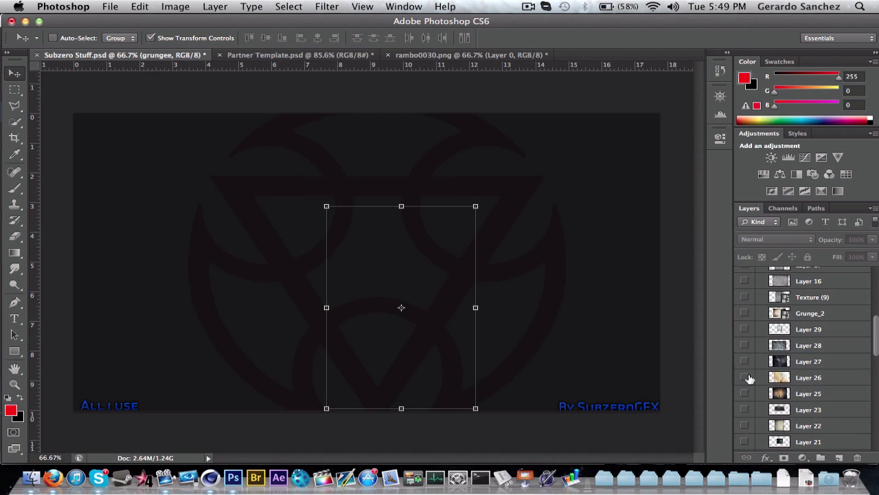
click(808, 361)
drag(809, 362, 409, 236)
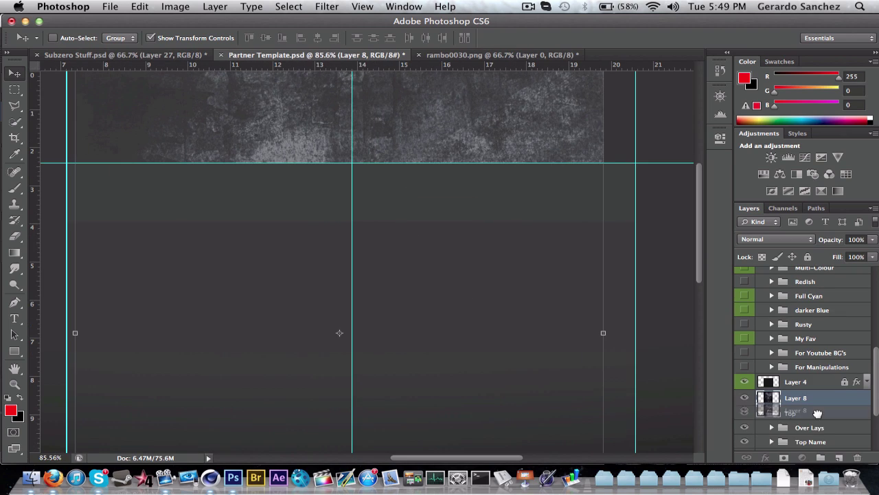
drag(817, 413, 783, 427)
click(772, 427)
key(super+alt+g)
Set the new texture's blend mode to Overlay and lower its opacity slightly
click(775, 239)
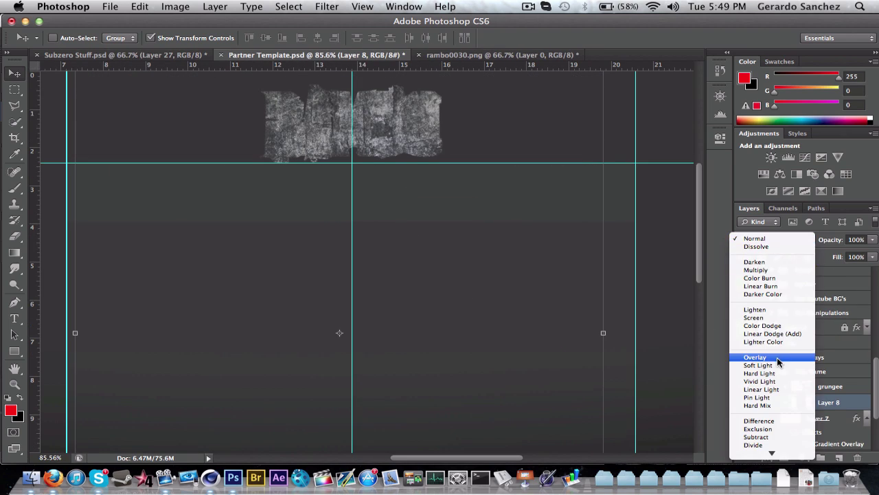
click(777, 357)
click(872, 239)
drag(868, 253, 855, 255)
Copy Earth_Texture from Subzero Stuff.psd into the Partner Template and place it over the RAMBO lettering
click(119, 56)
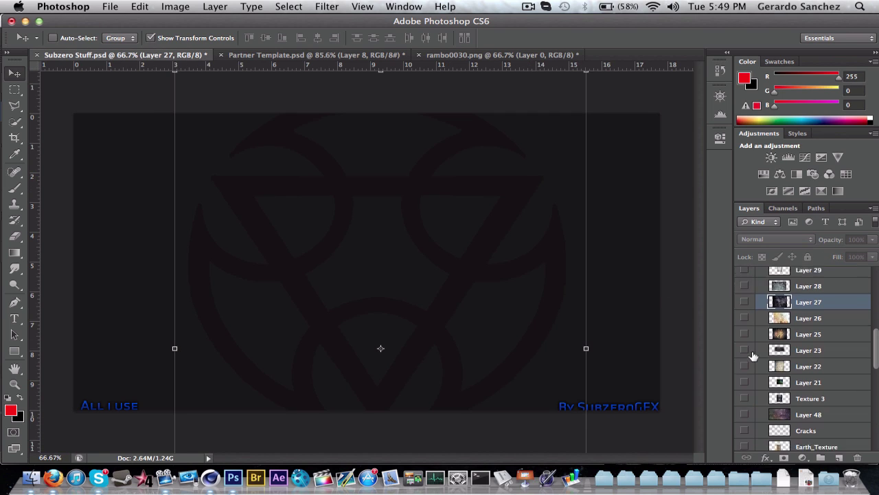
click(744, 375)
click(817, 375)
key(super+u)
key(Return)
key(v)
drag(408, 157, 331, 248)
key(super+t)
drag(435, 186, 361, 210)
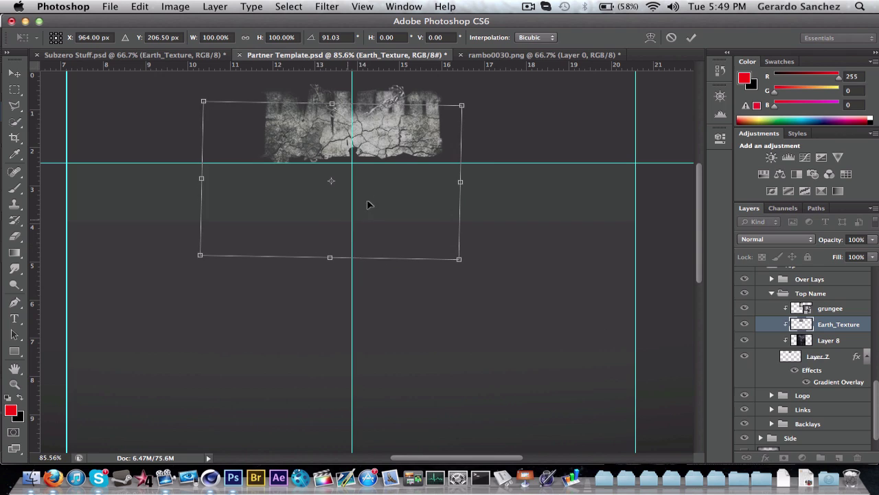
key(Escape)
Change the blend mode of the cracked earth texture and reposition it over the lettering
click(776, 239)
click(756, 318)
click(776, 239)
click(758, 286)
drag(411, 168, 405, 202)
Try the Layer 15 texture from Subzero Stuff.psd over the lettering with Overlay blending
key(ctrl+shift+Tab)
click(790, 390)
drag(477, 206, 436, 180)
click(776, 239)
click(791, 356)
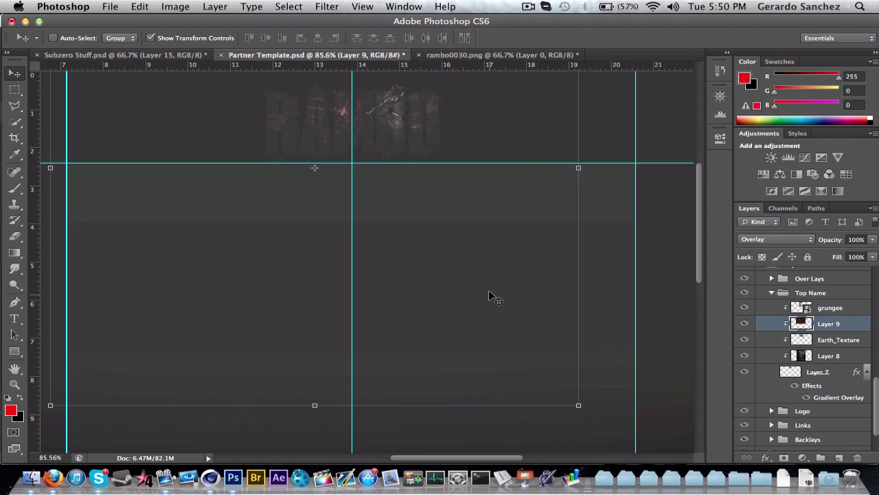
drag(849, 260, 776, 289)
Add the Black Background Metal texture from Subzero Stuff.psd over the lettering with Screen blending and reduced opacity
click(123, 54)
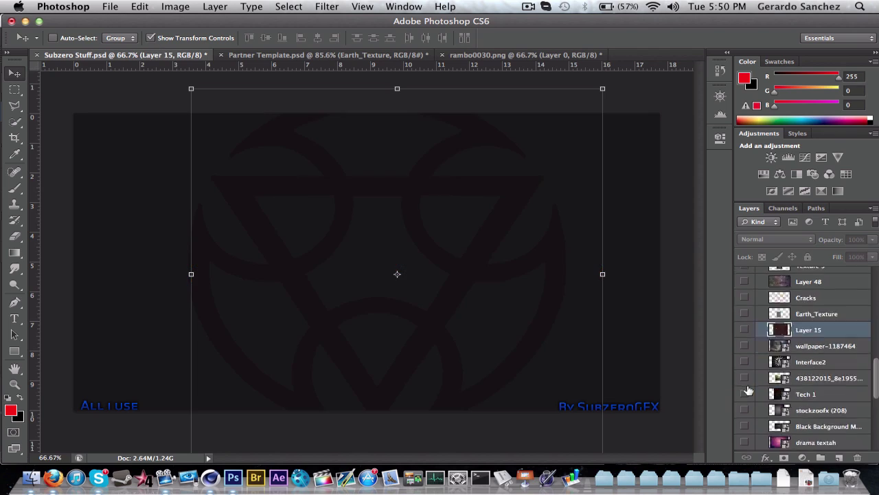
drag(407, 60, 417, 133)
click(776, 239)
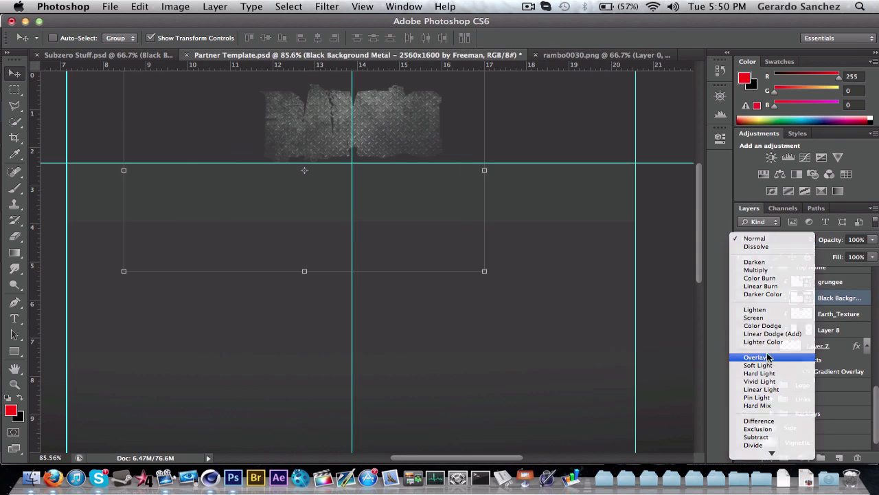
click(773, 318)
click(873, 239)
drag(867, 251, 816, 256)
Copy the Lightner flare from Subzero Stuff.psd into the template's Over Lays group and centre it along the banner's upper edge
key(ctrl+Tab)
scroll(790, 343, down, 5)
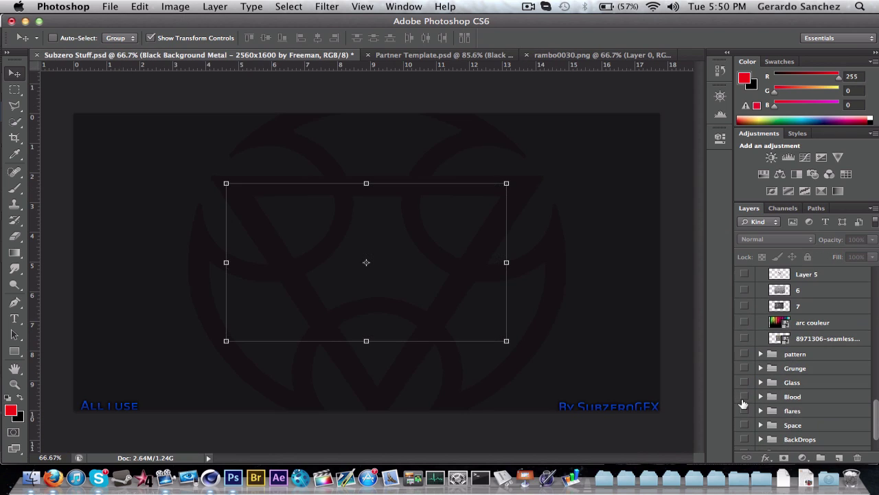
scroll(790, 357, down, 3)
click(744, 377)
click(808, 391)
drag(466, 322, 439, 142)
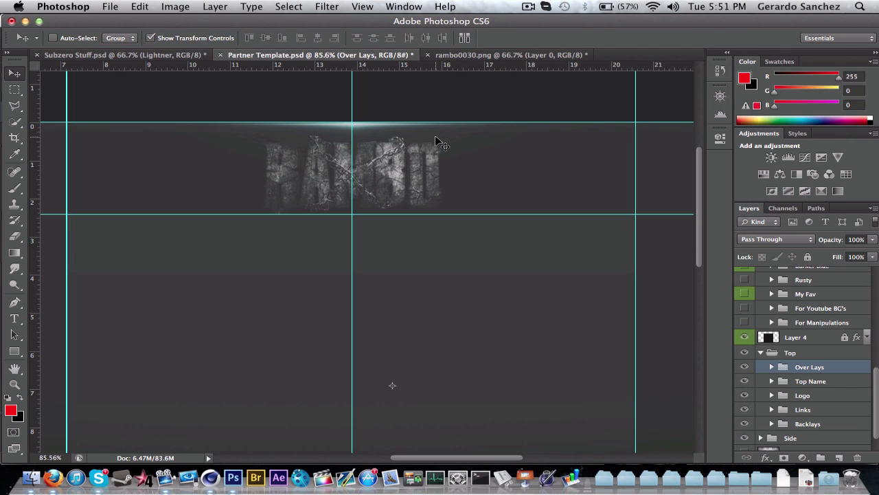
click(771, 367)
double_click(822, 397)
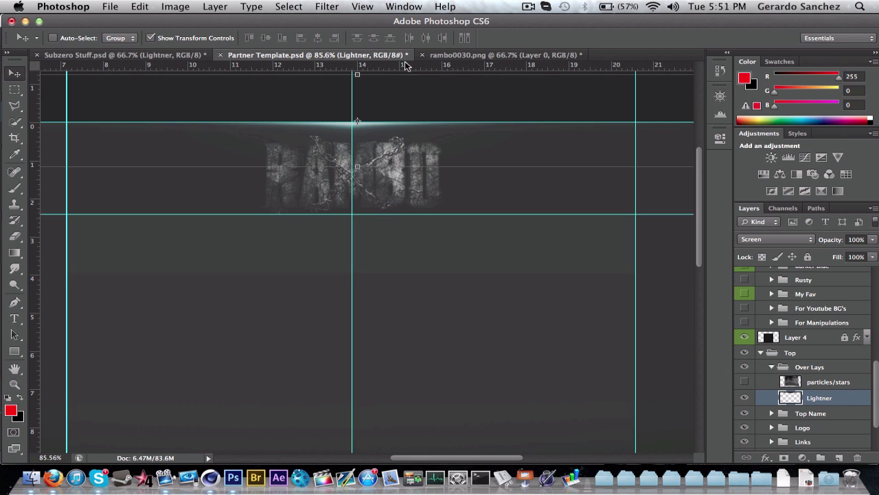
Copy the blue particle flare, Layer 9 in the flares group of Subzero Stuff.psd, into the Partner Template
click(124, 55)
click(745, 383)
click(744, 437)
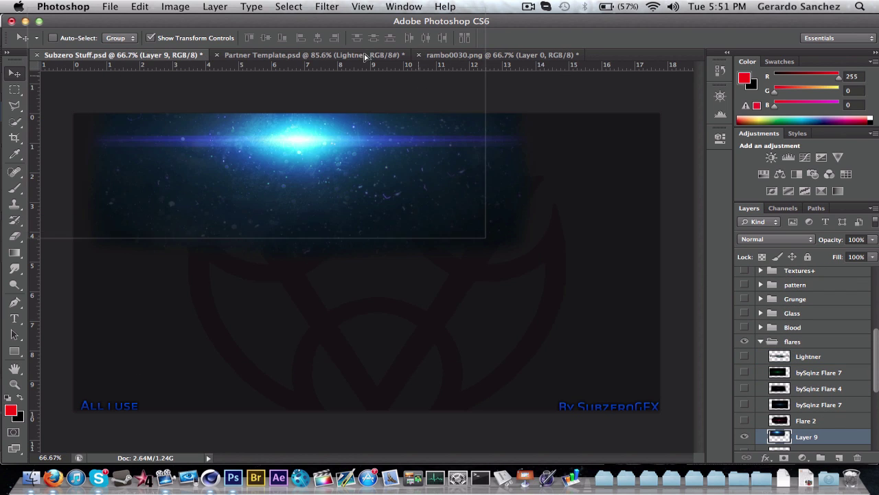
drag(366, 57, 529, 222)
Position the blue flare above the RAMBO lettering at the banner's upper edge and set its blend mode to Screen
click(777, 239)
click(762, 337)
drag(526, 124, 522, 109)
click(776, 239)
click(762, 246)
drag(495, 165, 494, 154)
click(766, 239)
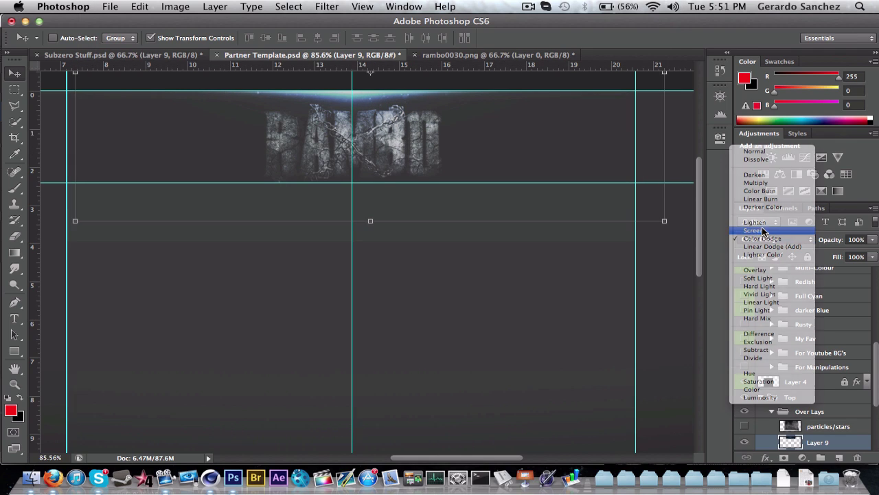
click(765, 232)
Show and expand the For Youtube BG's group of colour corrections
click(771, 353)
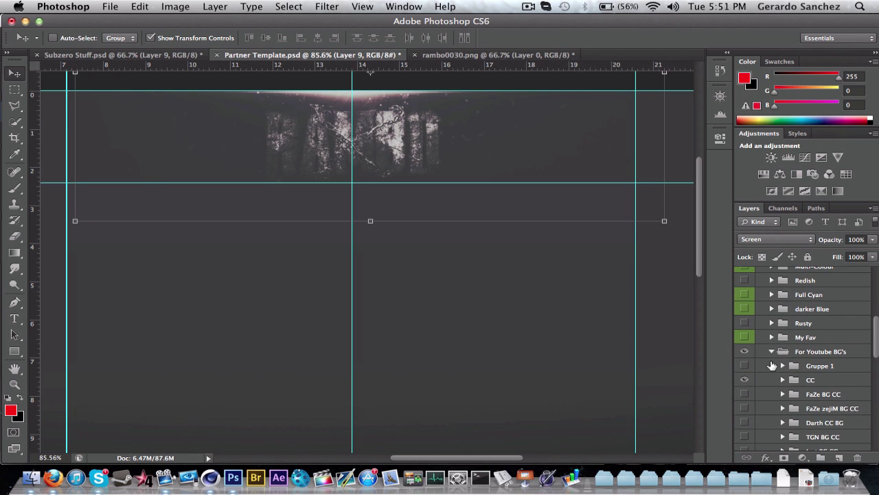
click(745, 380)
scroll(747, 375, down, 3)
Try the TGN BG CC colour correction on the banner
click(746, 380)
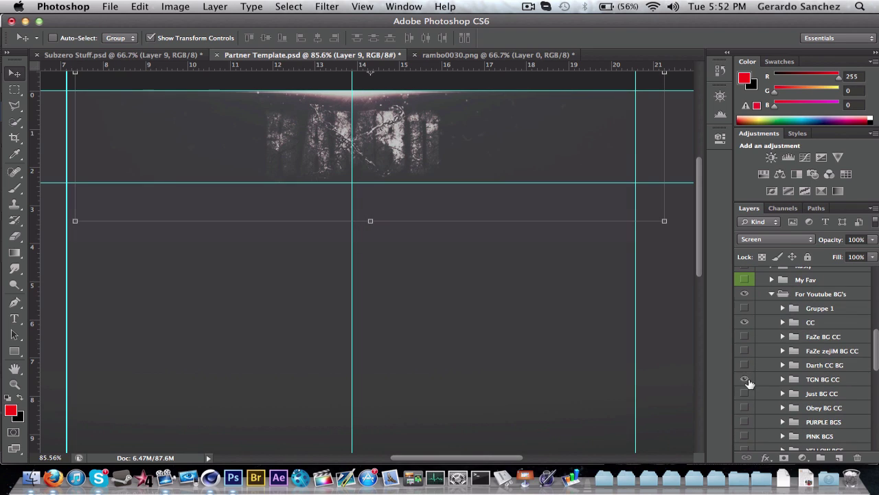
click(797, 379)
click(854, 239)
click(743, 382)
scroll(749, 398, down, 3)
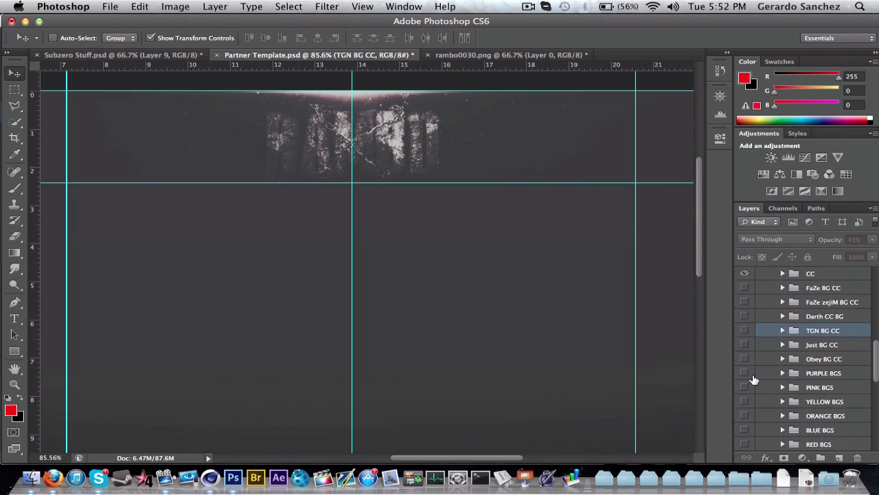
Toggle the FaZe BG CC preset and set the For Youtube BG's group's opacity to 100%
click(746, 287)
scroll(747, 292, up, 4)
click(772, 316)
click(821, 316)
click(872, 239)
drag(834, 251, 871, 253)
Turn on the ice cc and For Manipulations corrections and hide the whole CC group
scroll(762, 334, up, 4)
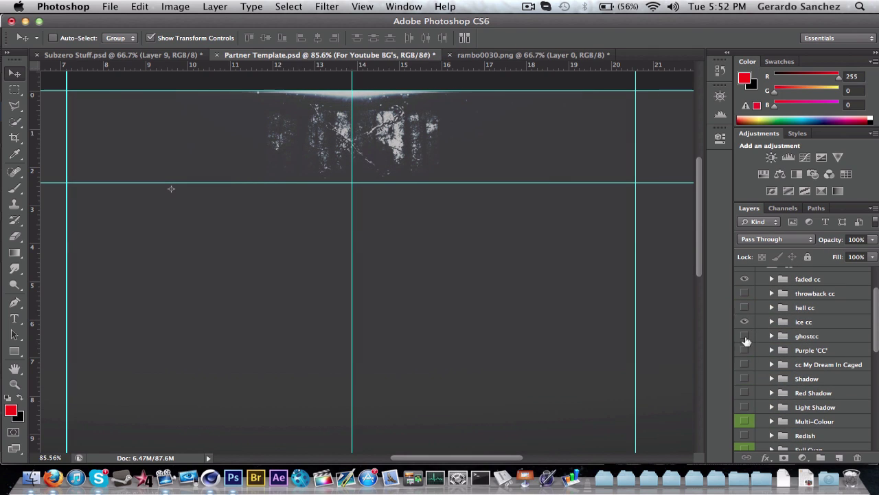
scroll(747, 350, down, 4)
click(746, 420)
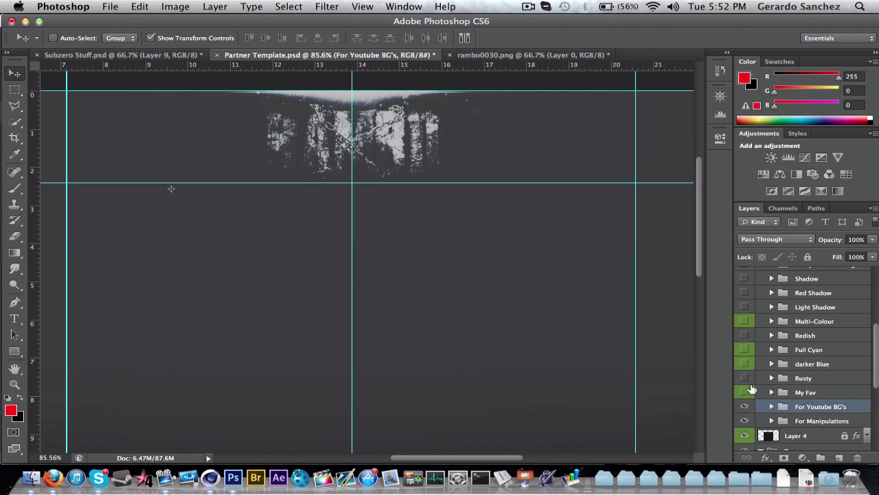
scroll(751, 351, up, 5)
click(790, 303)
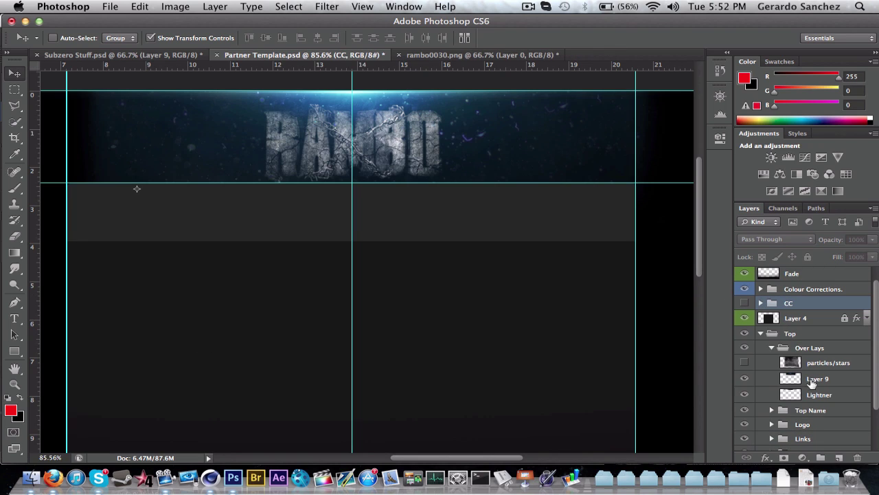
Create a new layer directly above the name layer in the Top Name group, clipped to the lettering
scroll(790, 399, down, 1)
click(770, 395)
click(772, 360)
click(818, 417)
click(839, 458)
Paint white over the RAMBO lettering with a size 40 brush and set the paint layer to Overlay
key(e)
key(b)
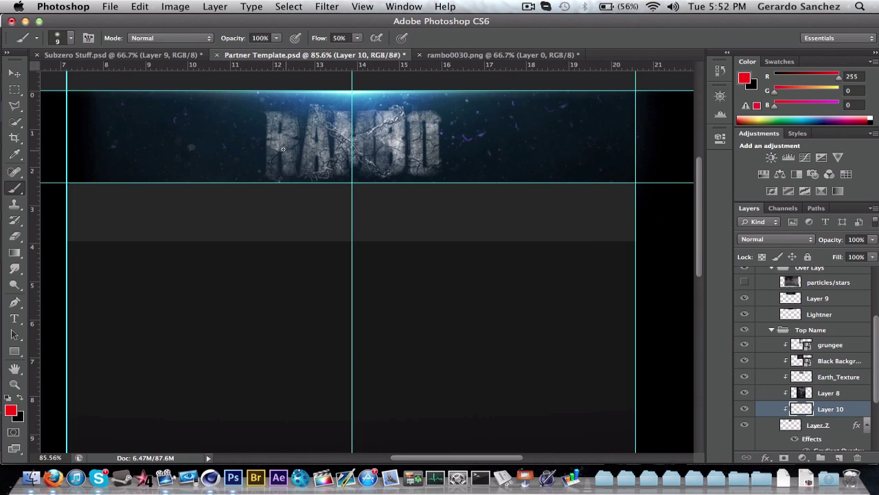
key(d)
key(x)
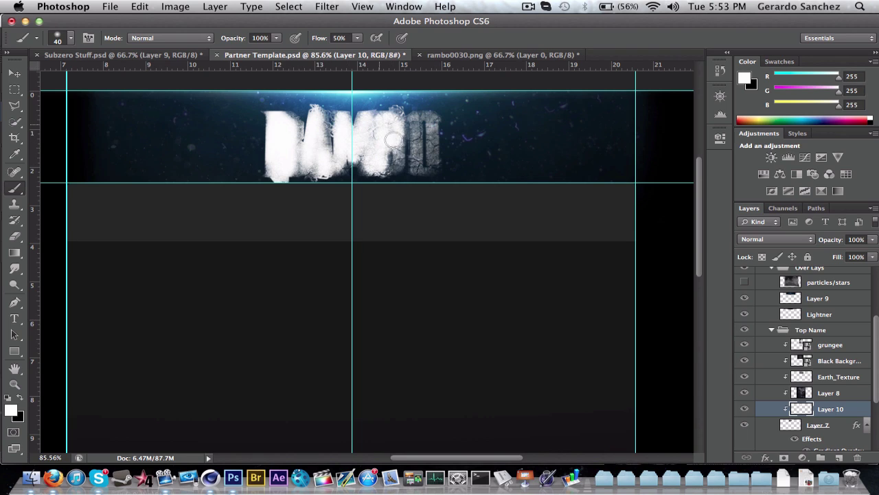
key(v)
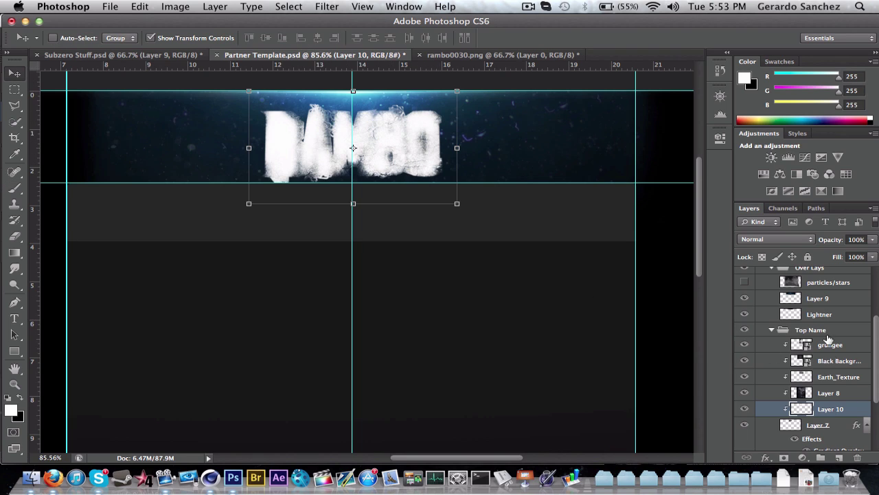
click(776, 239)
click(762, 278)
Show and expand the CC group of colour corrections again
scroll(761, 311, up, 4)
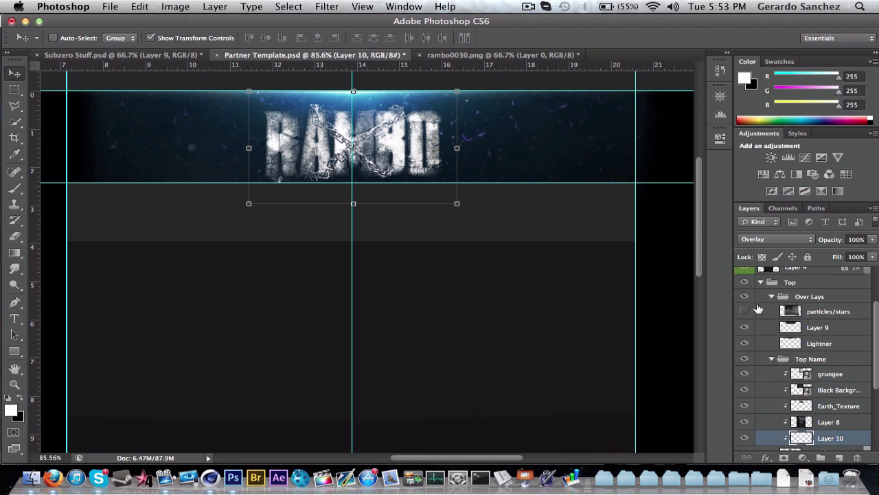
click(743, 295)
click(761, 283)
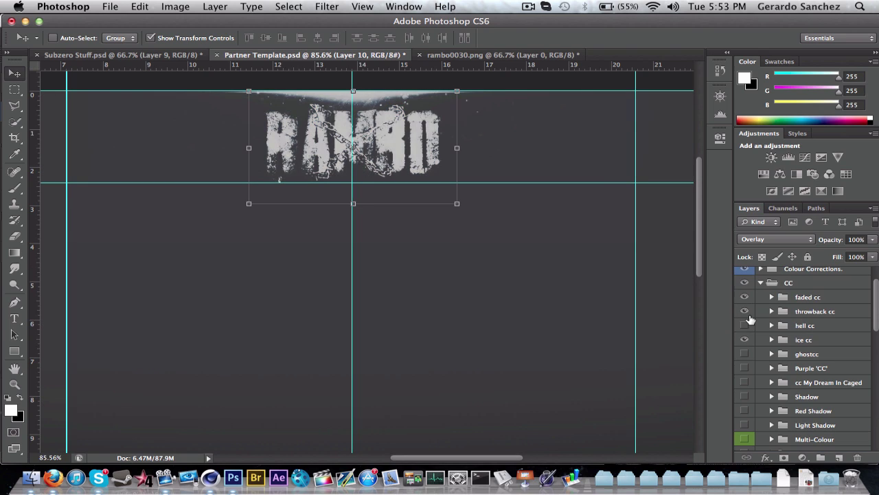
Expand the For Youtube BG's group and select its BLUE BGS preset
scroll(751, 320, down, 5)
click(771, 391)
scroll(810, 344, down, 5)
click(820, 301)
scroll(790, 329, up, 5)
scroll(790, 330, down, 6)
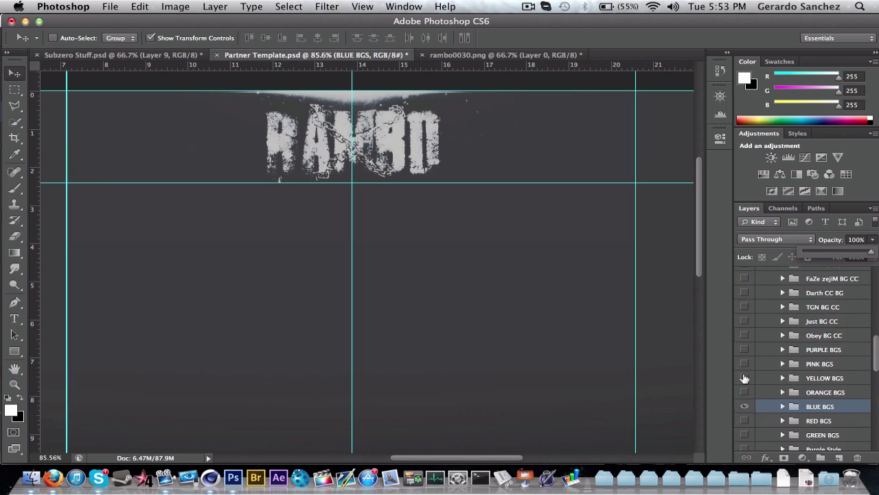
Compare the coloured BGS presets in the For Youtube BG's group by toggling their visibility
click(744, 355)
click(744, 353)
click(744, 367)
click(745, 382)
click(745, 381)
scroll(747, 369, up, 1)
click(745, 367)
click(745, 366)
scroll(747, 343, up, 5)
Collapse the For Youtube BG's group and turn off the For Manipulations correction
click(771, 348)
click(745, 362)
click(745, 362)
click(745, 362)
click(746, 306)
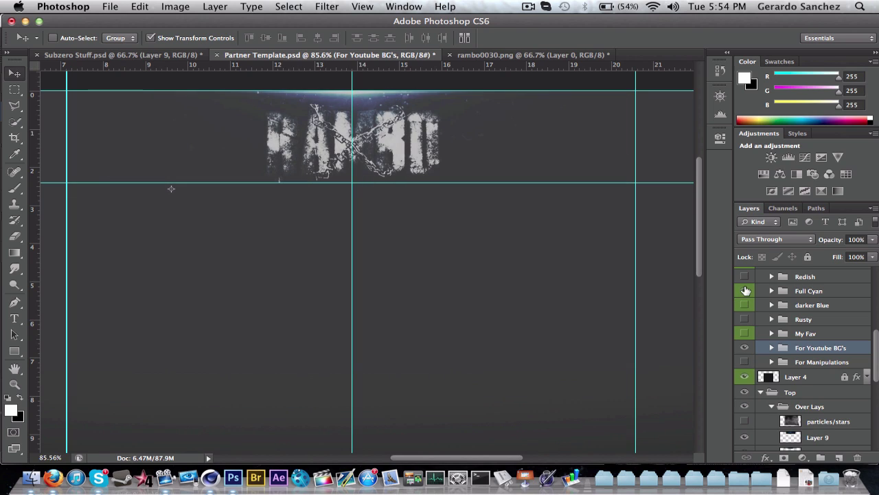
Compare the lettering with Layer 10 and Layer 8 shown and hidden
scroll(745, 371, down, 6)
click(745, 434)
click(745, 434)
click(745, 435)
click(746, 418)
click(745, 417)
click(745, 417)
click(745, 418)
click(745, 418)
click(746, 418)
click(744, 434)
click(744, 434)
click(744, 434)
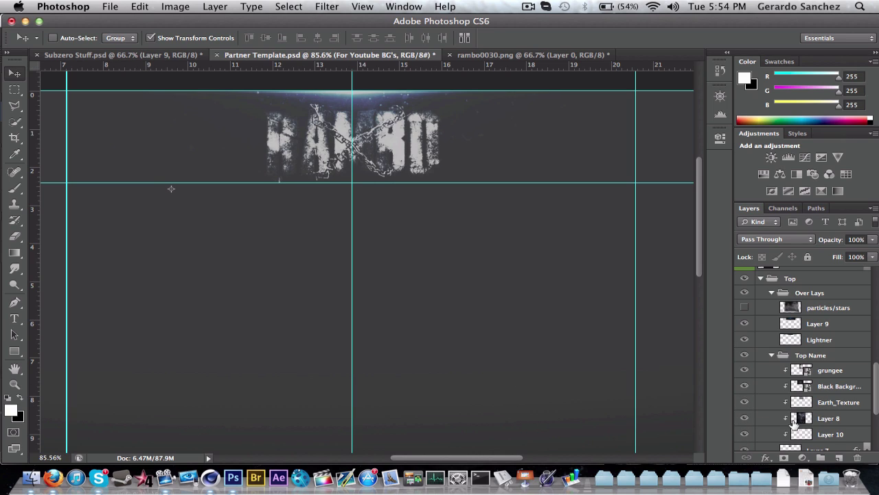
Brush more white over the lettering on Layer 10
click(769, 434)
click(14, 187)
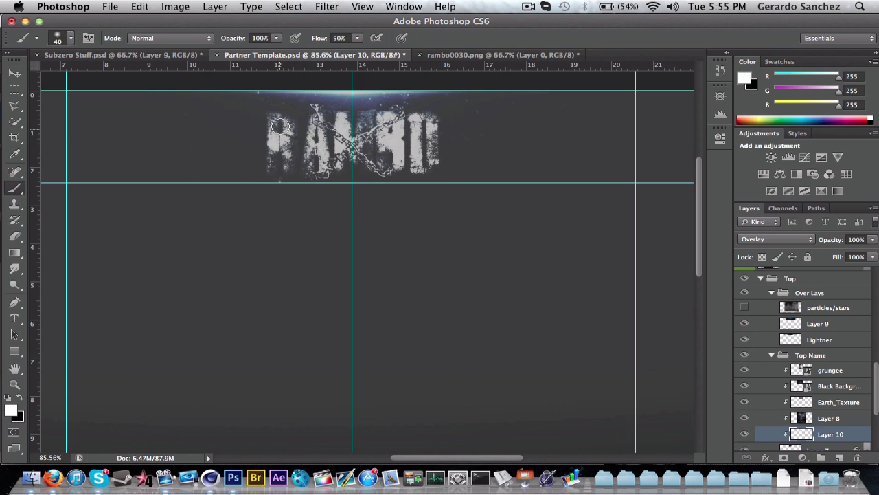
key(v)
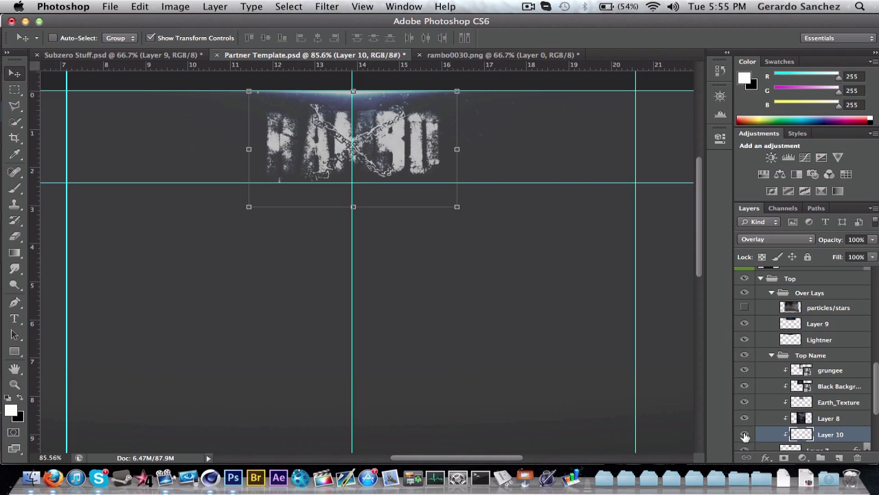
Hide the Layer 8 texture and lower Layer 10's opacity to 57%
click(744, 418)
drag(873, 239, 850, 256)
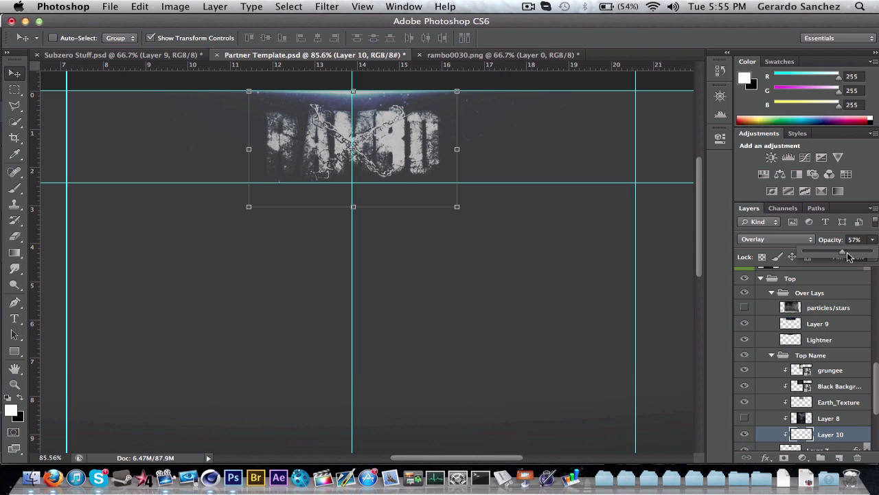
Preview several corrections in the Colour Corrections group by showing and hiding them one at a time
scroll(767, 404, up, 5)
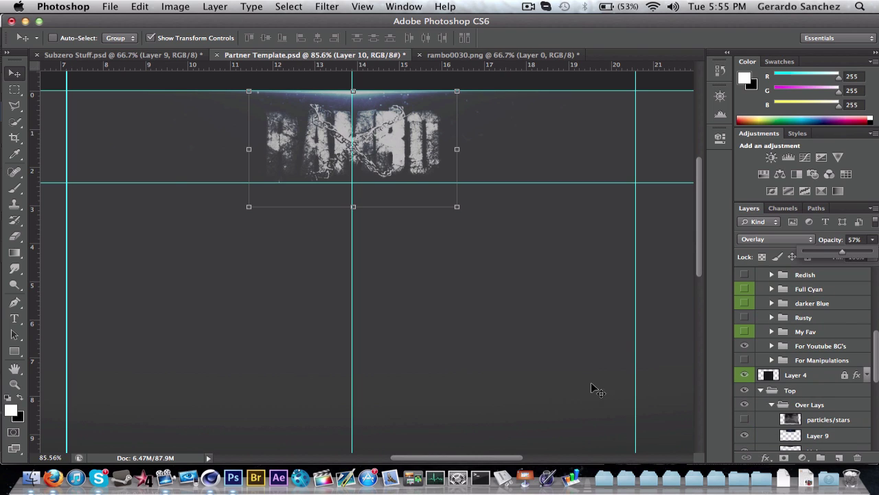
scroll(803, 366, up, 10)
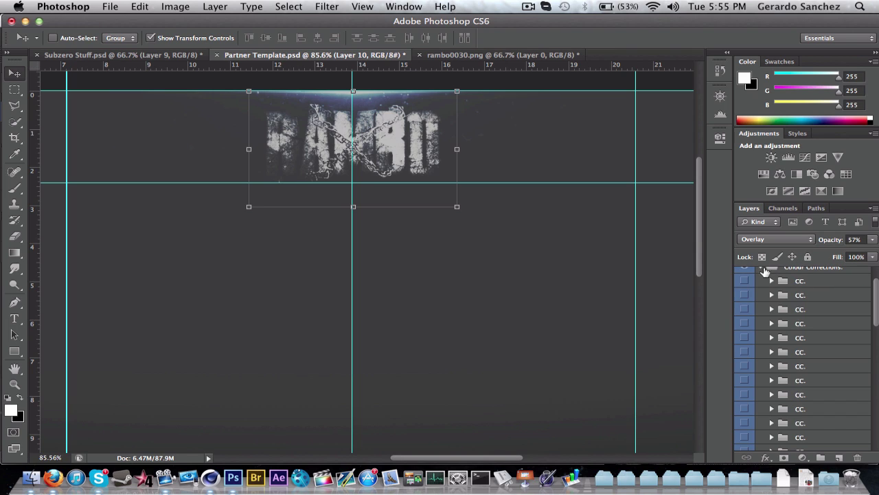
click(744, 295)
click(744, 296)
click(744, 309)
click(745, 337)
click(745, 339)
click(749, 363)
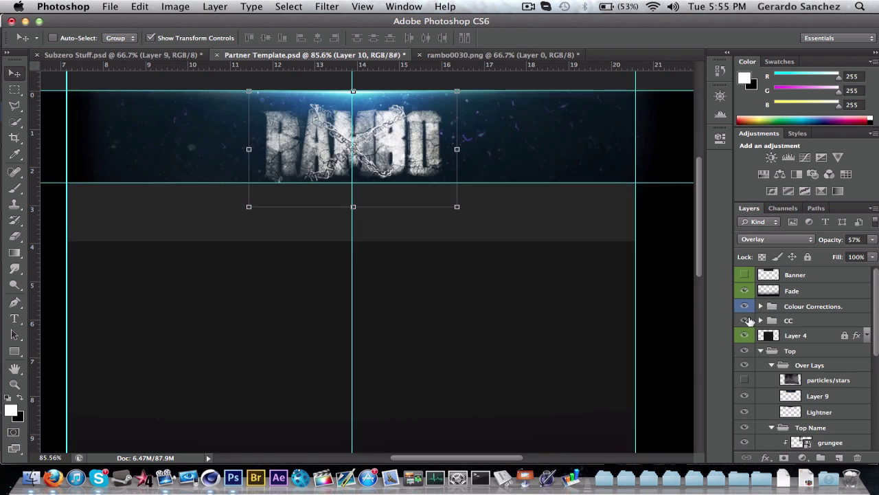
click(749, 362)
Try out corrections in the CC group, turn on ice cc and Light Shadow, and collapse the group
scroll(748, 363, down, 3)
click(745, 363)
click(744, 362)
click(745, 377)
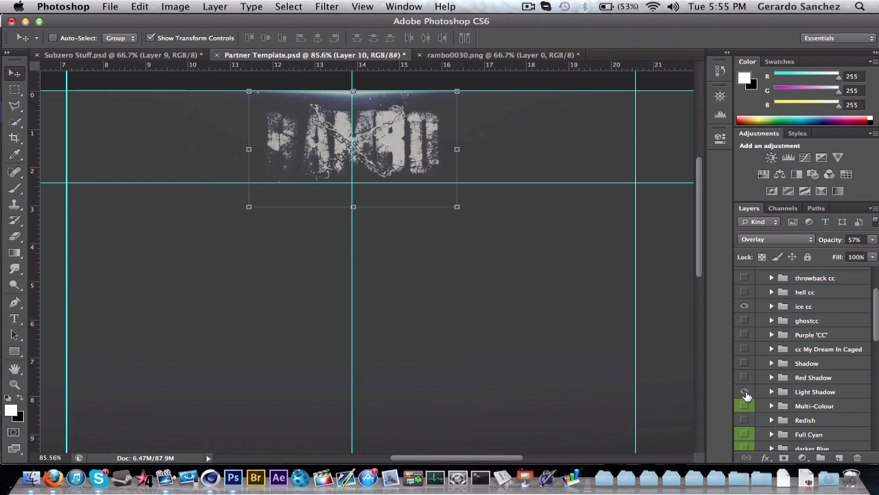
scroll(747, 395, up, 5)
click(760, 321)
Raise Layer 10's opacity and compare the lettering with the grungee texture hidden and shown
scroll(737, 381, down, 4)
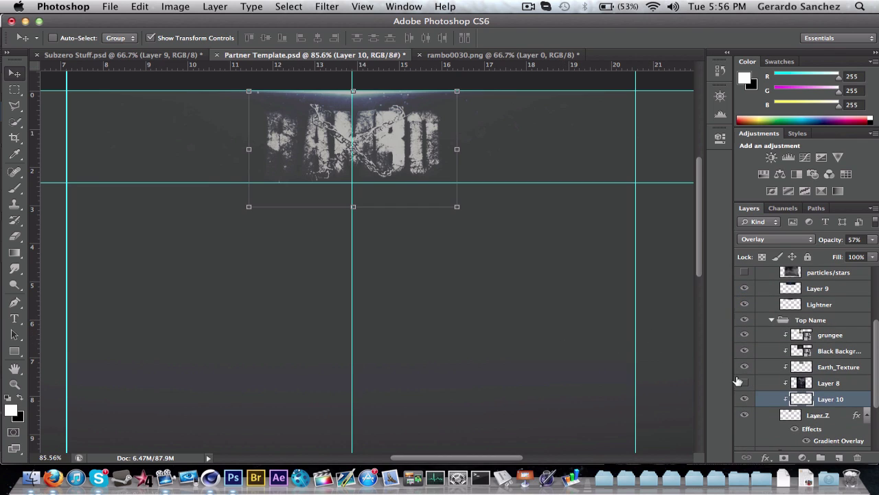
drag(856, 250, 867, 255)
click(743, 335)
click(744, 335)
Open Layer 7's gradient overlay and apply it with Soft Light blending, 100% opacity and a 90° angle
scroll(824, 389, down, 3)
double_click(826, 388)
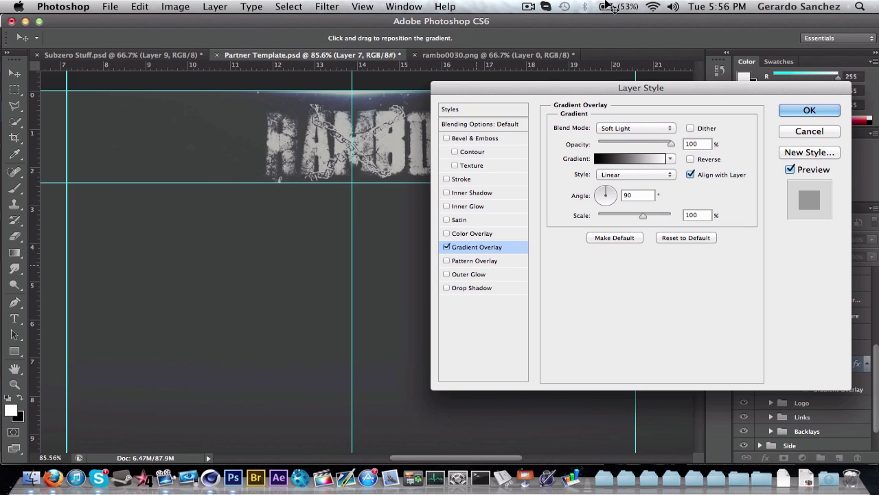
click(808, 131)
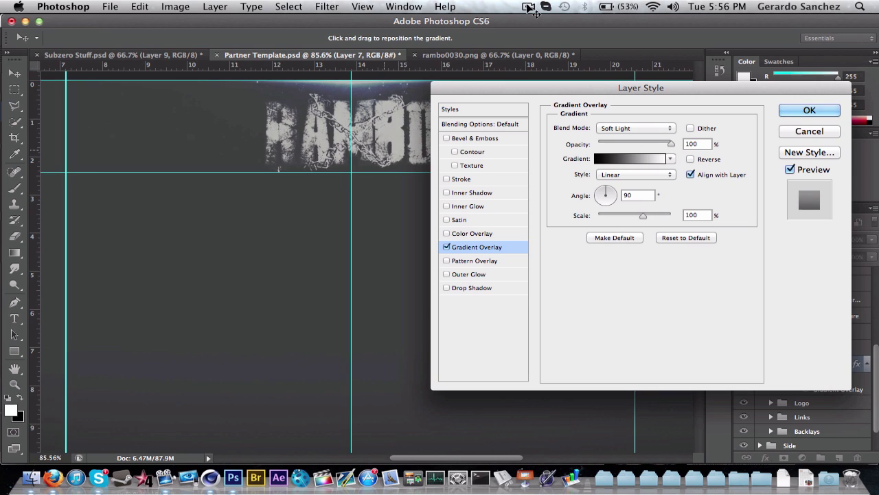
click(809, 111)
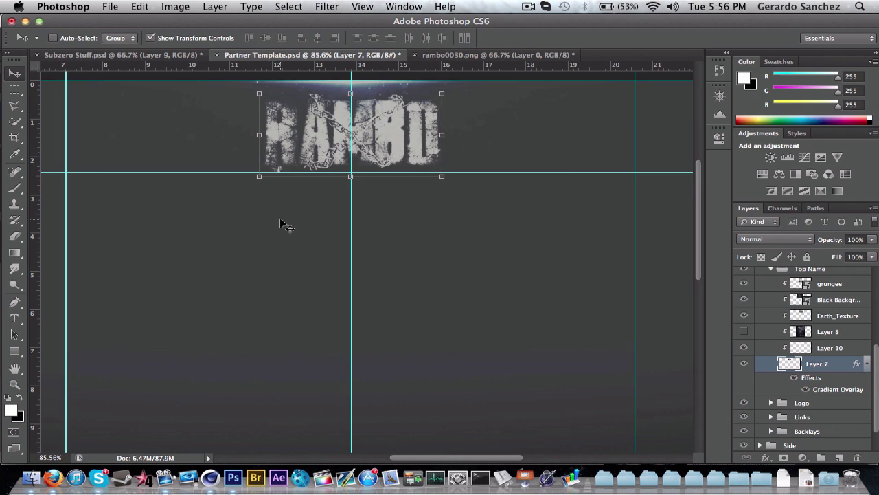
Copy grunge layer 1 from Subzero Stuff.psd into Partner Template.psd and select the Backlays group
click(149, 55)
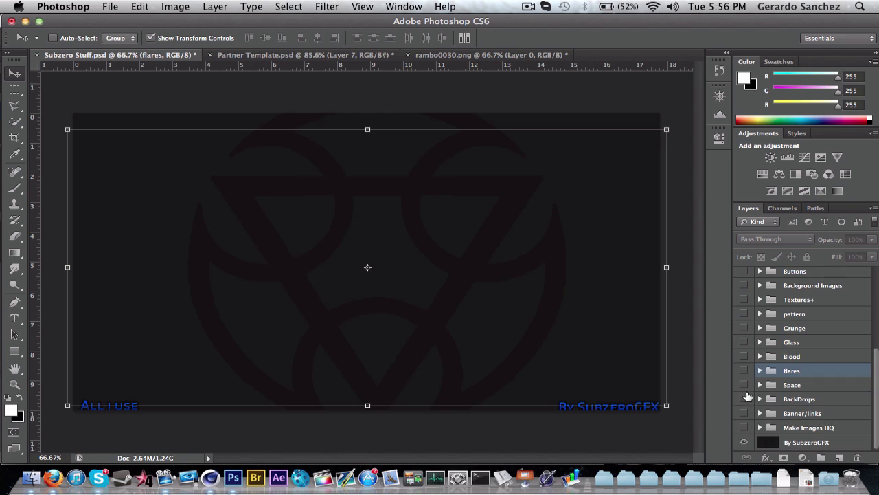
click(760, 328)
drag(447, 229, 353, 59)
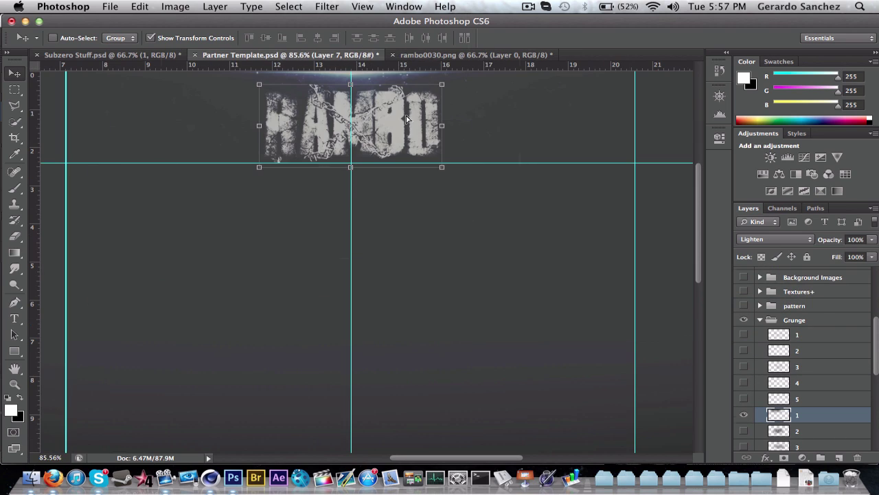
super+click(447, 191)
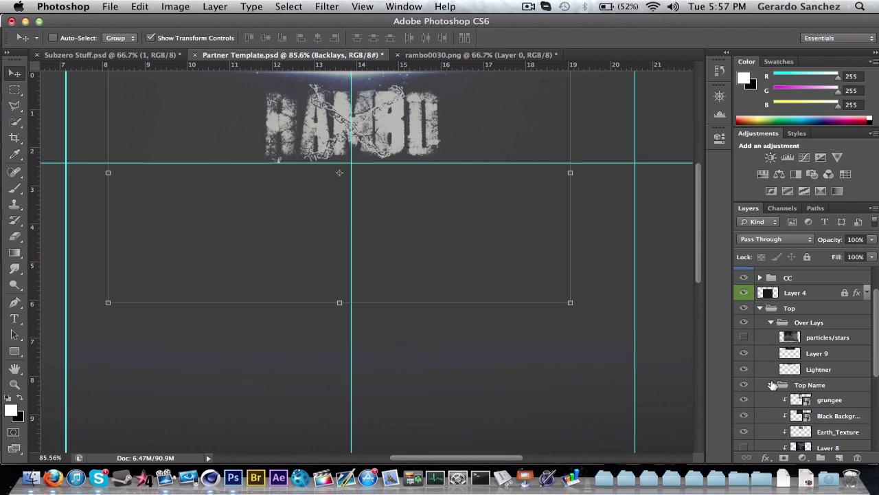
Collapse the Top Name and Over Lays groups and move the added grunge layer slightly upward
click(773, 384)
click(771, 323)
click(789, 411)
drag(439, 220, 437, 176)
double_click(817, 412)
key(Escape)
click(775, 239)
key(Escape)
Copy the Hardcore 4 text style from the Text styles group of Subzero Stuff.psd into Partner Template.psd
drag(137, 51, 479, 162)
click(527, 7)
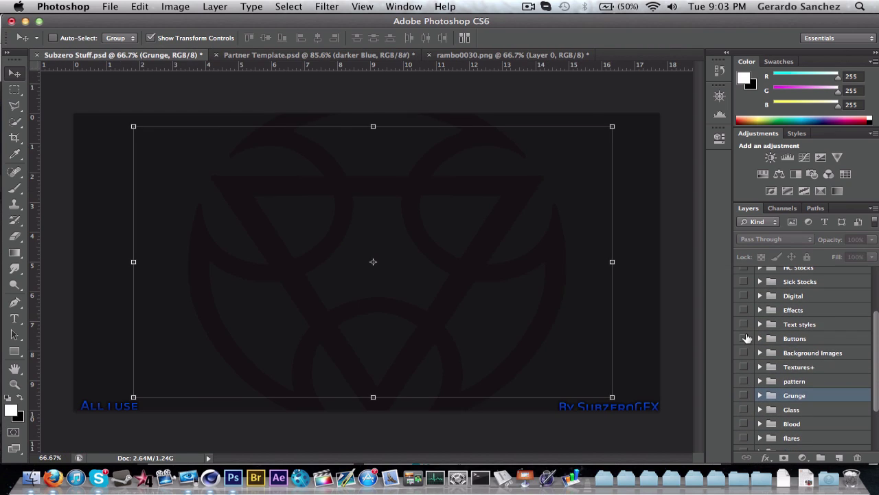
click(744, 325)
click(765, 325)
scroll(766, 340, up, 1)
click(760, 340)
click(807, 394)
drag(489, 371, 226, 93)
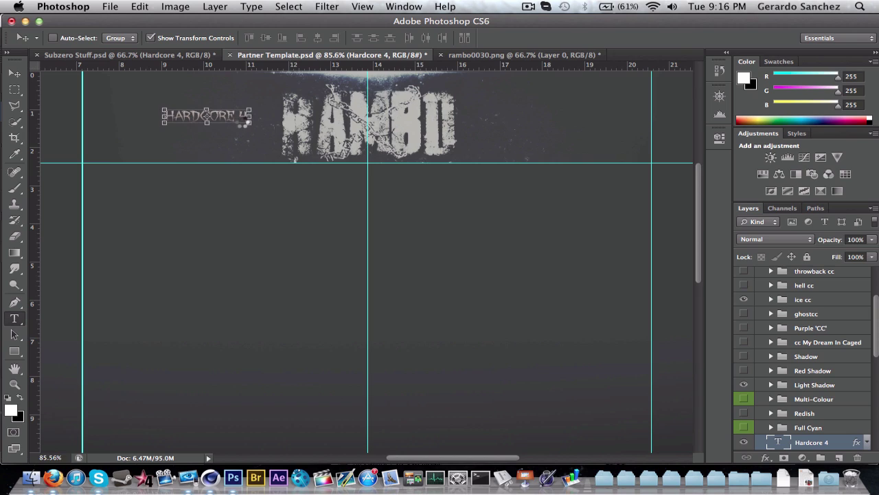
Change the Hardcore 4 text to "Twitter - Team" at 12 pt and place it just left of the RAMBO lettering
triple_click(166, 114)
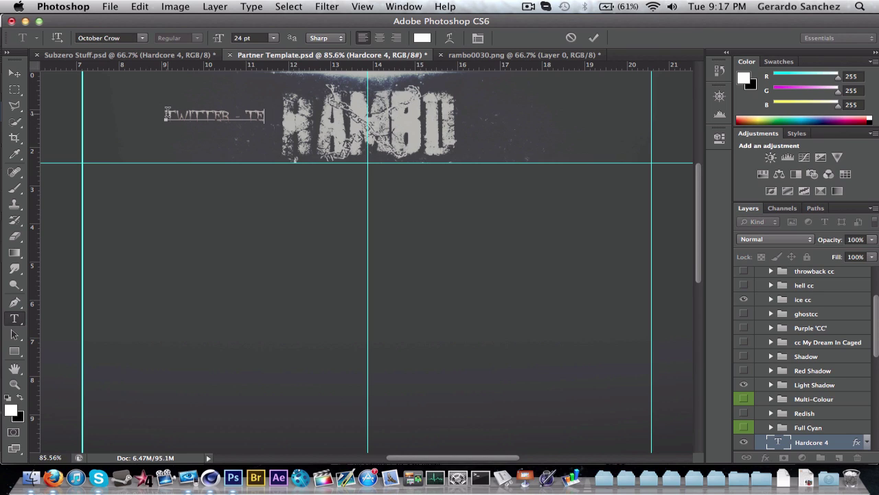
click(273, 37)
click(254, 118)
click(273, 38)
click(254, 102)
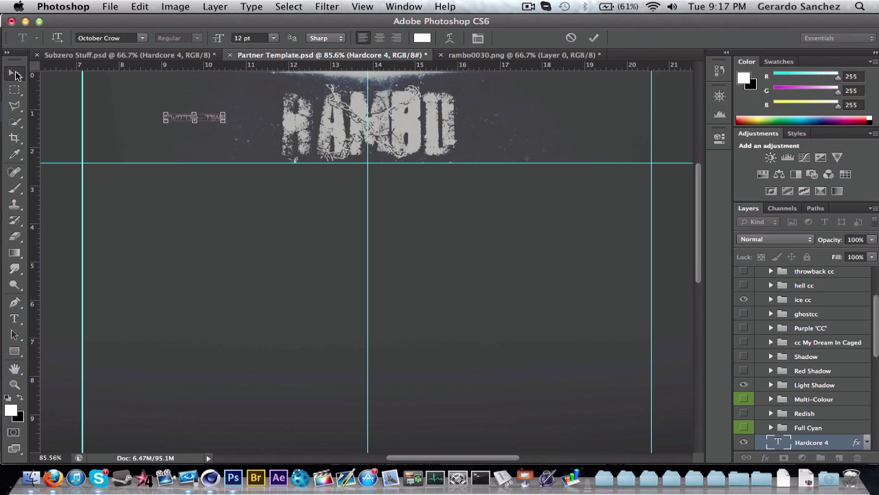
click(15, 73)
drag(217, 122, 261, 122)
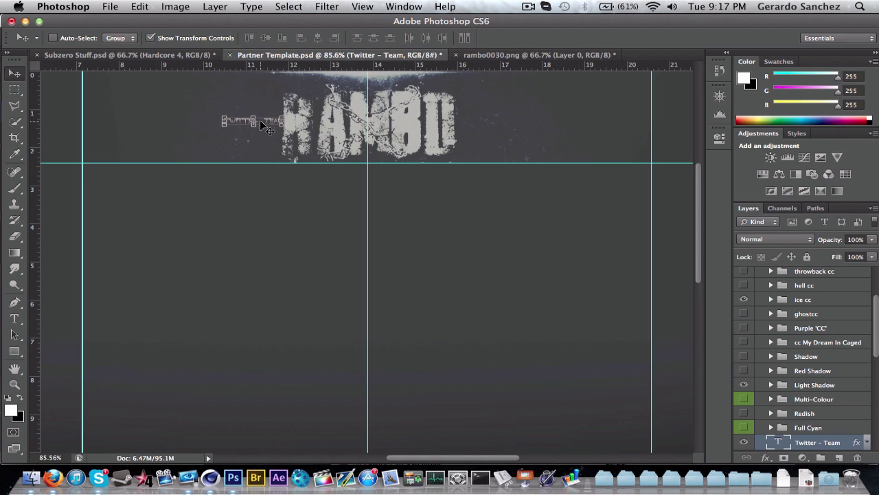
Move the Twitter - Team layer into the Links group and duplicate it to the right of the RAMBO lettering
drag(817, 443, 810, 360)
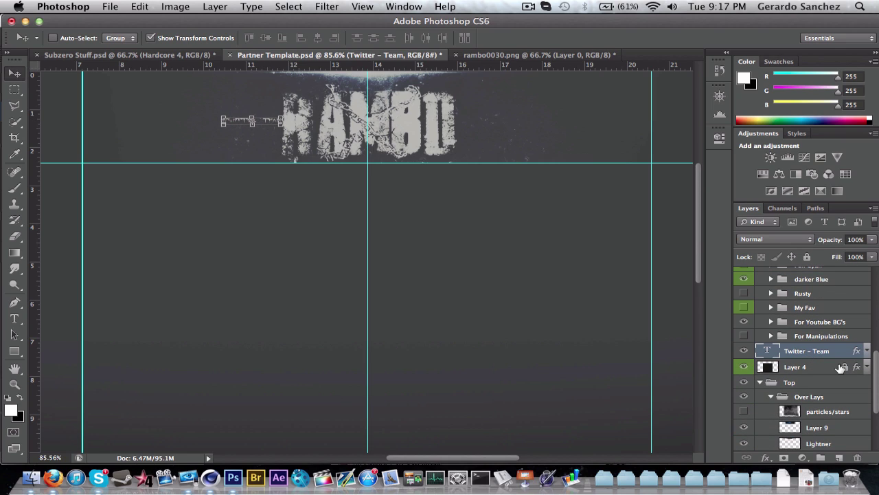
click(771, 396)
drag(807, 351, 810, 430)
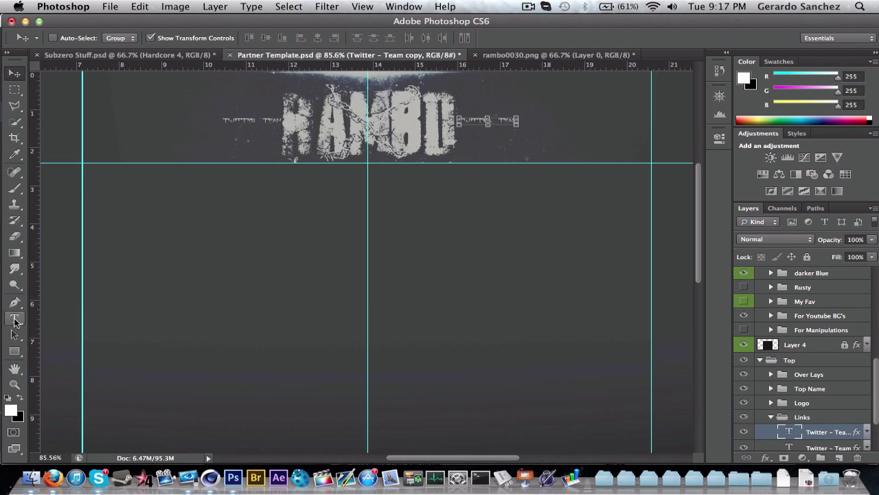
Replace "Twitter" with "Network" in the duplicated text to the right of the RAMBO lettering
click(14, 320)
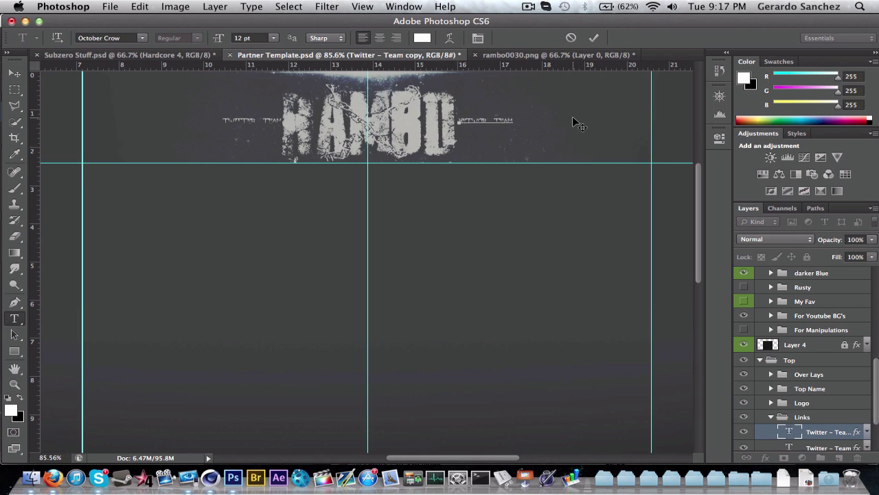
text(K)
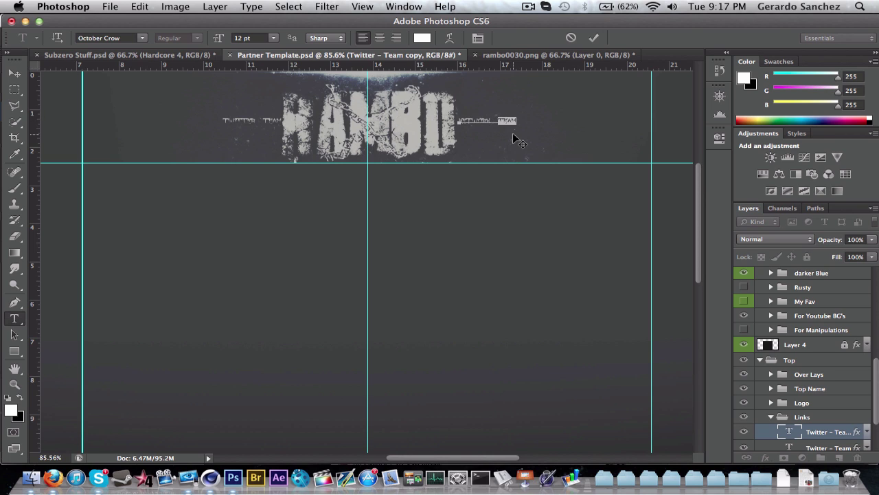